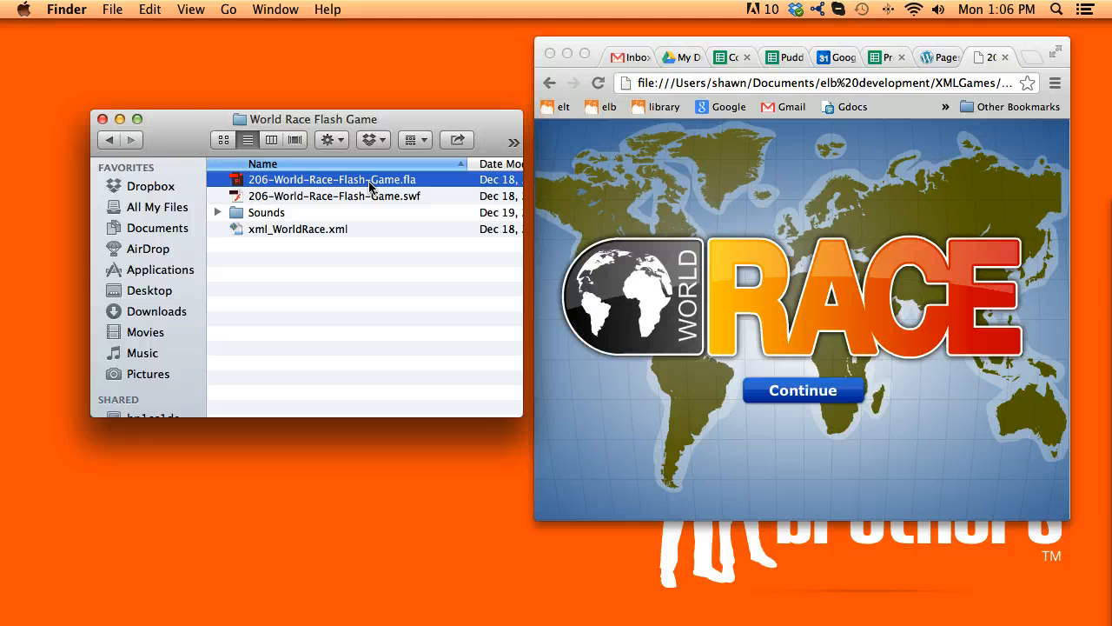
# Look over the .fla, .swf and XML files in the World Race Flash Game folder and expand the Sounds folder
pyautogui.click(319, 230)
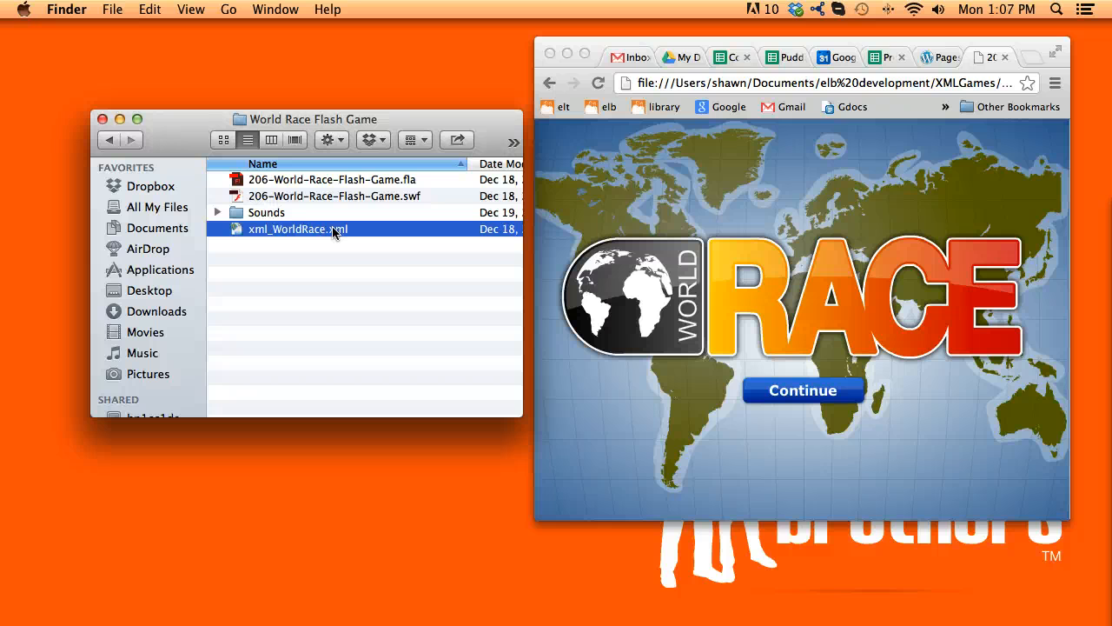
pyautogui.click(334, 197)
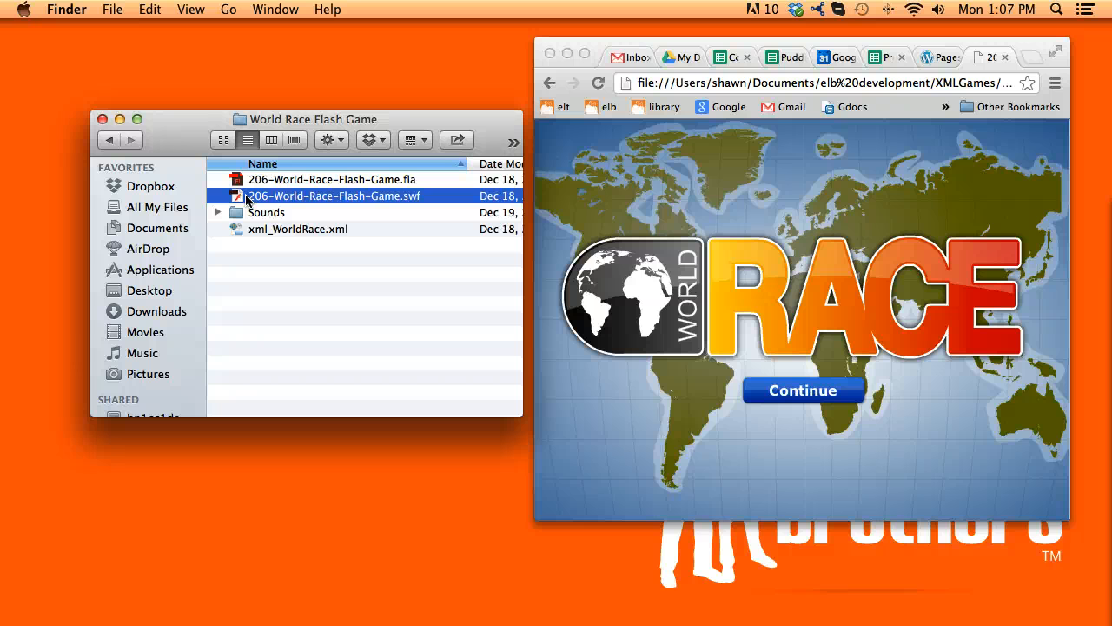
pyautogui.click(257, 216)
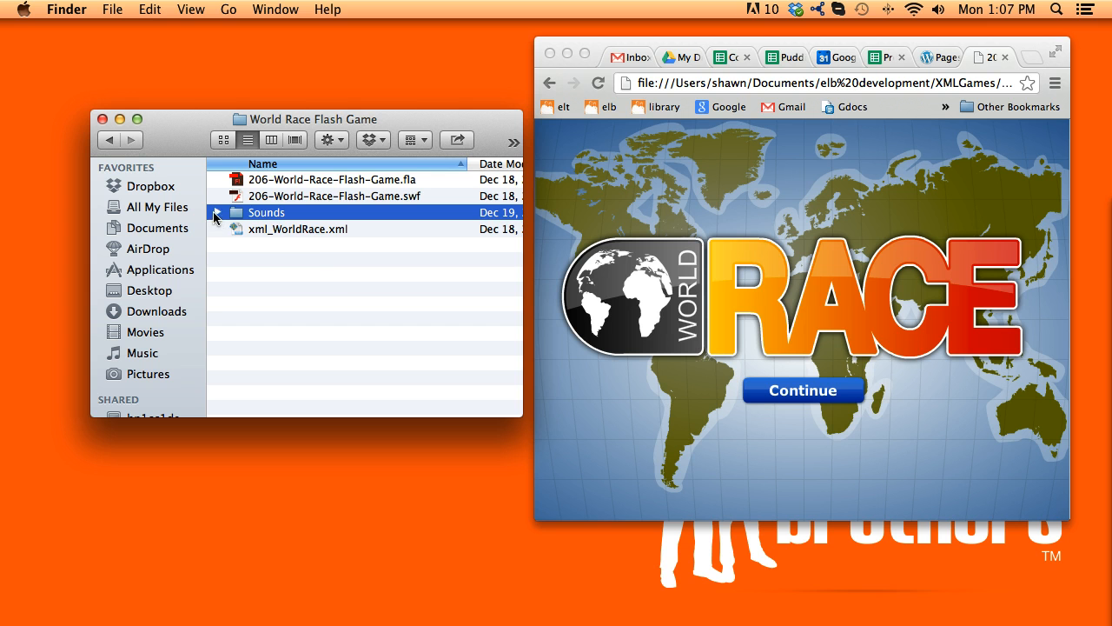
pyautogui.click(218, 212)
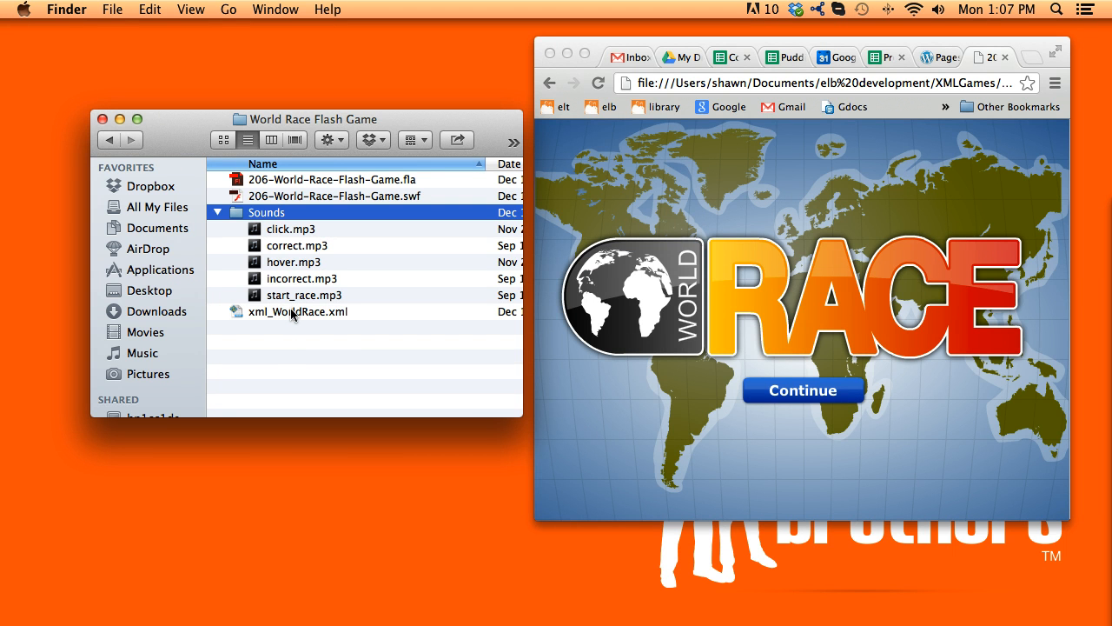
# Open xml_WorldRace.xml with TextWrangler
pyautogui.rightClick(292, 313)
pyautogui.moveTo(446, 313)
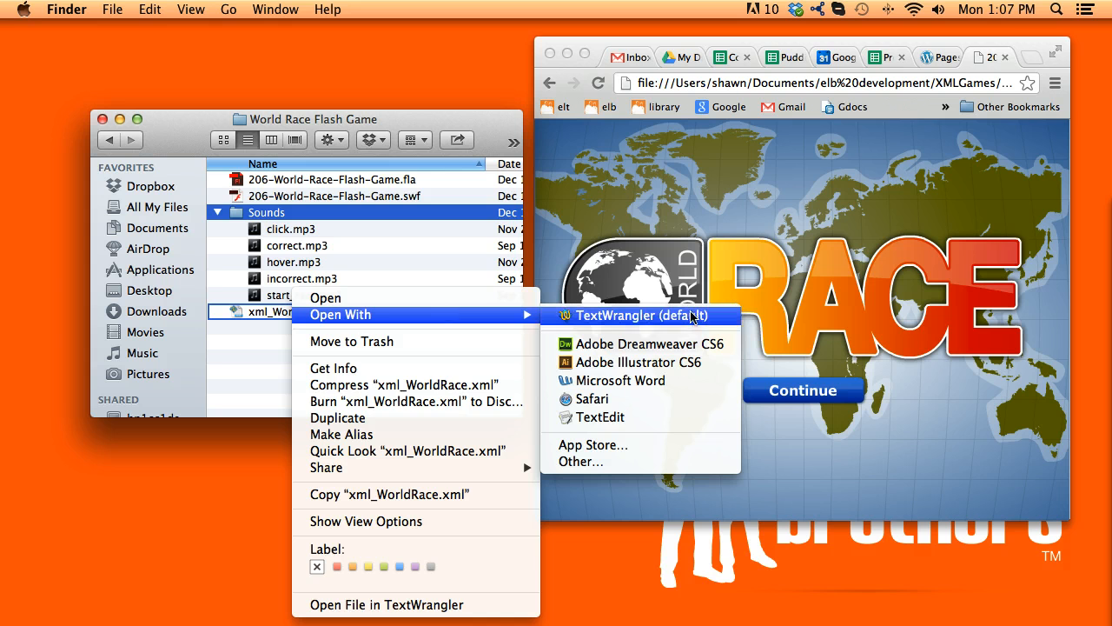
pyautogui.click(598, 317)
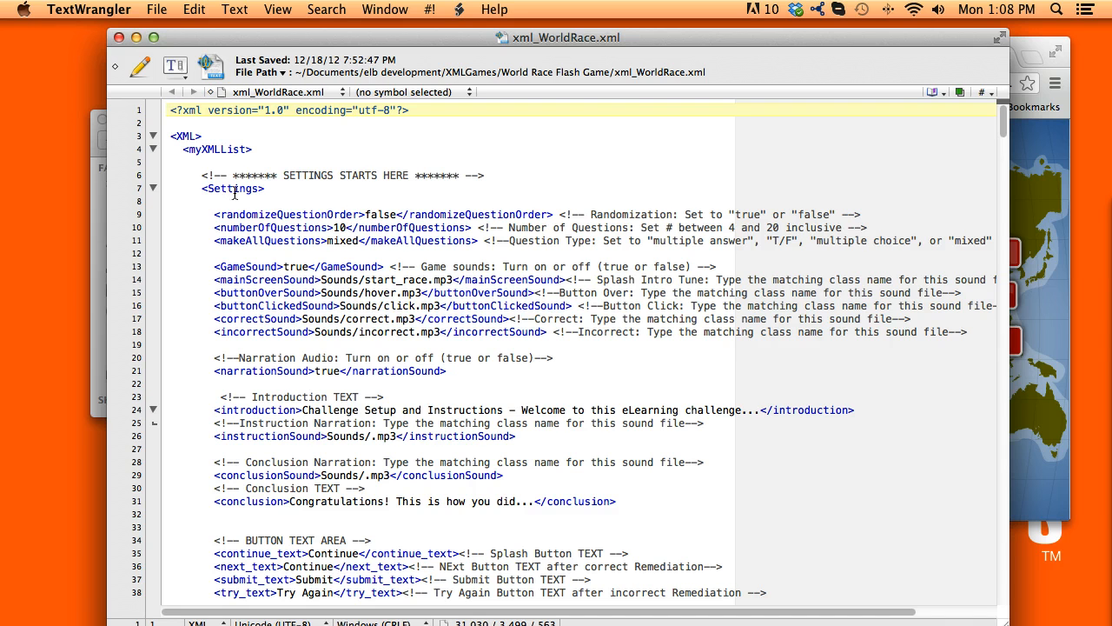
# Examine the question order, number of questions and question type entries in the Settings section
pyautogui.moveTo(202, 188); pyautogui.dragTo(470, 354)
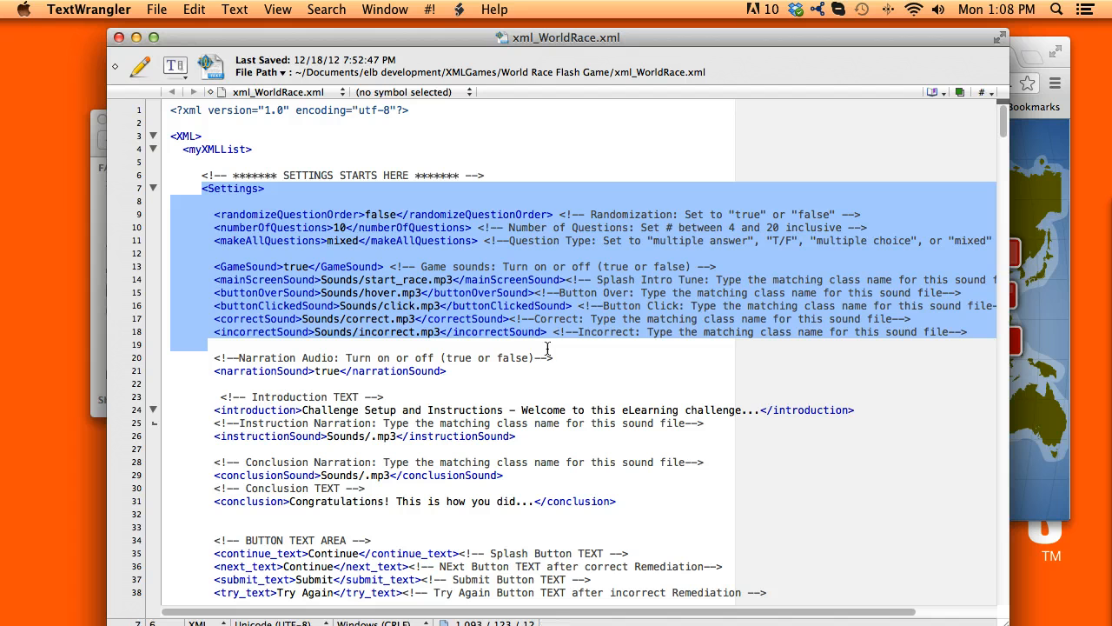
pyautogui.click(531, 280)
pyautogui.moveTo(334, 213); pyautogui.dragTo(547, 214)
pyautogui.moveTo(303, 228); pyautogui.dragTo(433, 228)
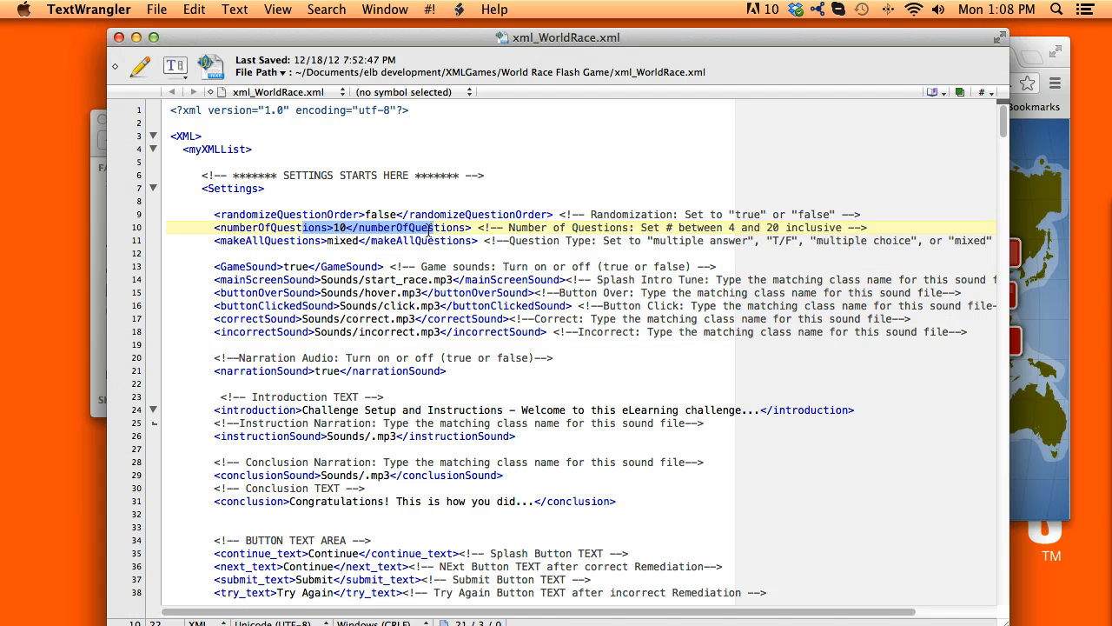
pyautogui.moveTo(320, 241); pyautogui.dragTo(670, 241)
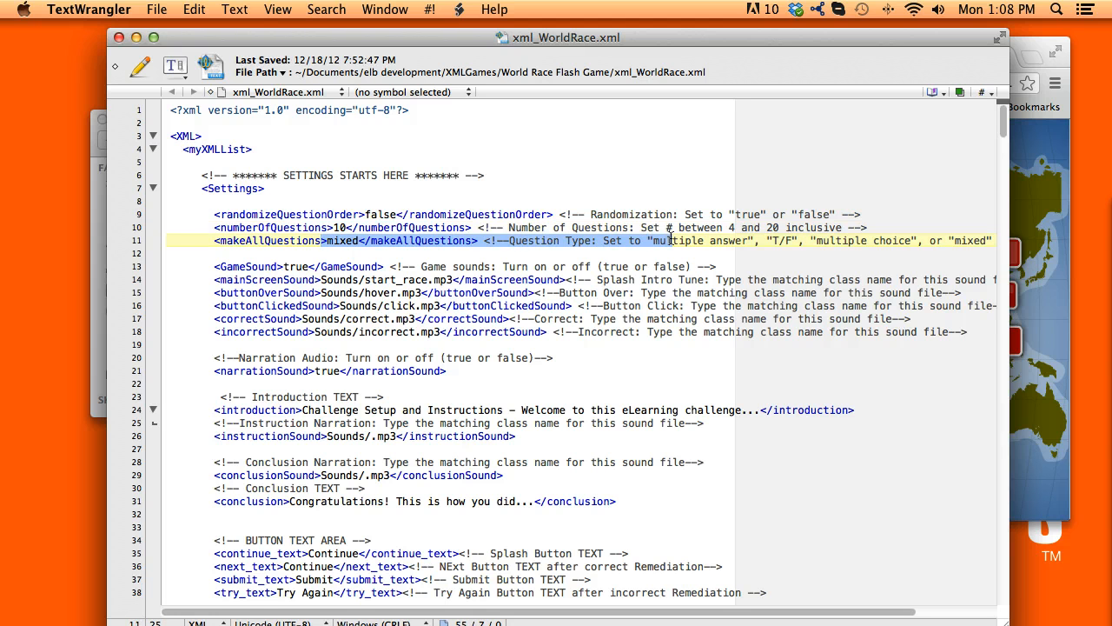
pyautogui.click(604, 241)
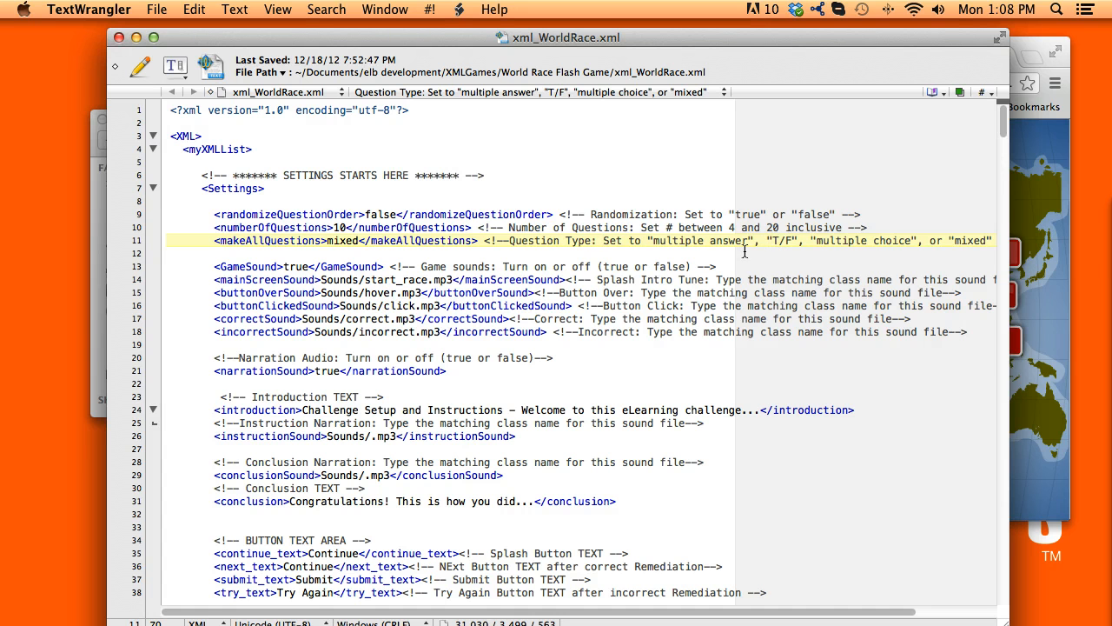
# Try T/F as the makeAllQuestions value, and undo the change
pyautogui.moveTo(772, 241); pyautogui.dragTo(791, 243)
pyautogui.moveTo(329, 241); pyautogui.dragTo(358, 241)
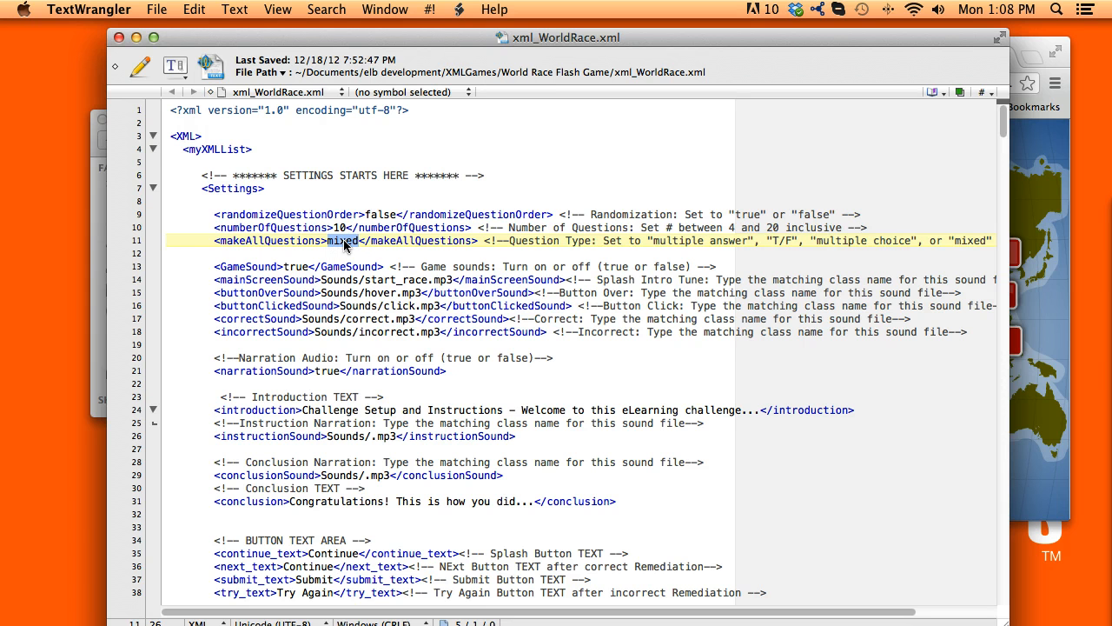
pyautogui.write('T/F')
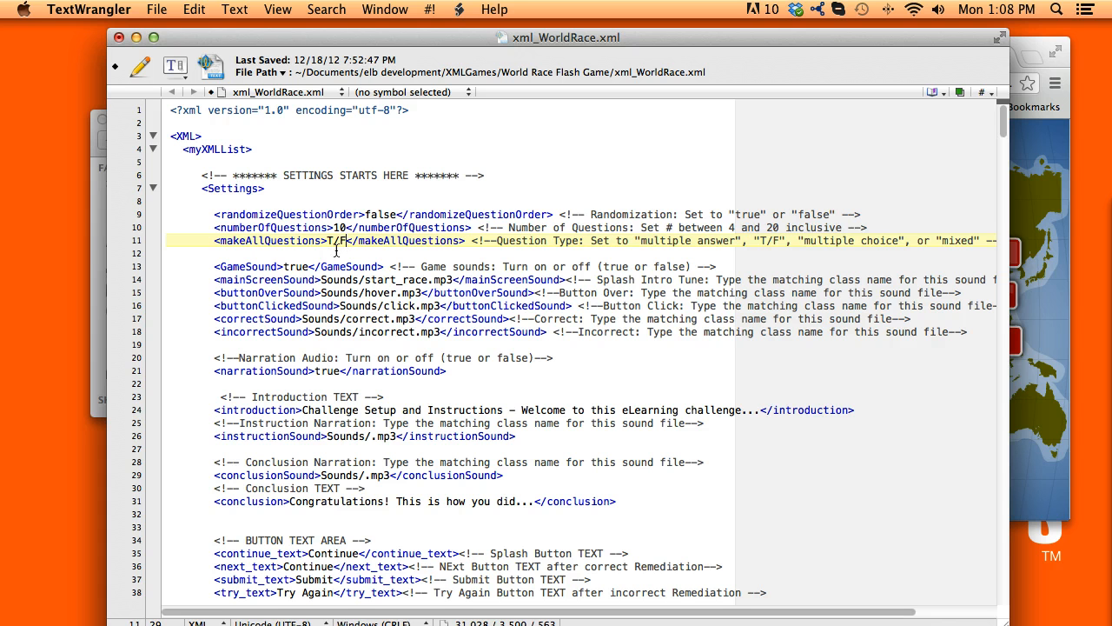
pyautogui.press('super+z')
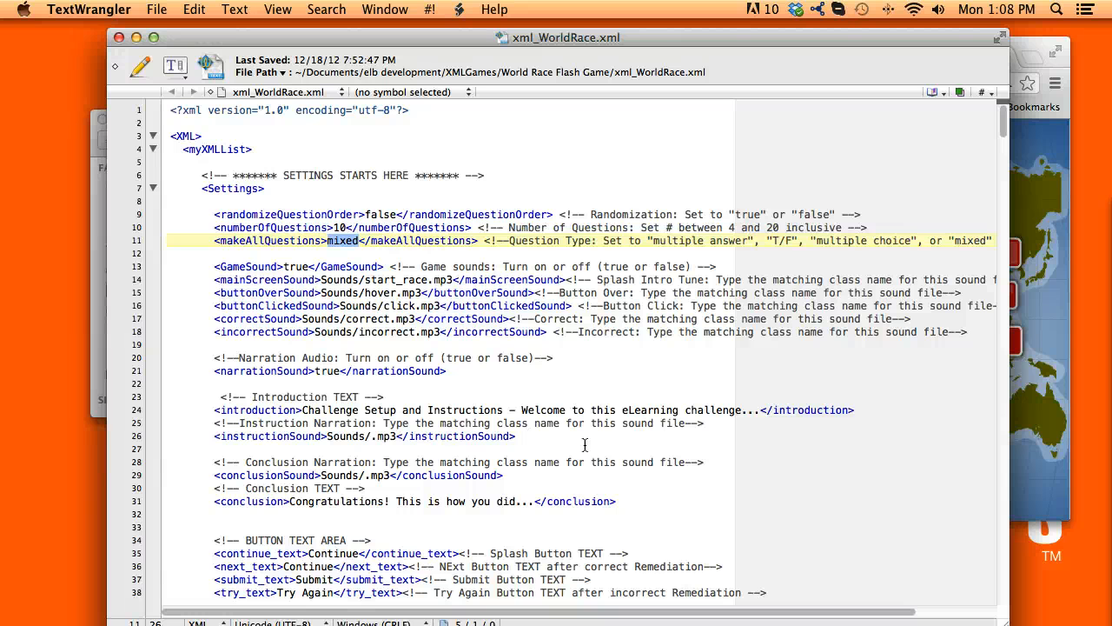
# Examine the game sound switch and the sound file paths, from mainScreenSound to incorrectSound, in the Settings section
pyautogui.moveTo(259, 265); pyautogui.dragTo(457, 279)
pyautogui.click(352, 279)
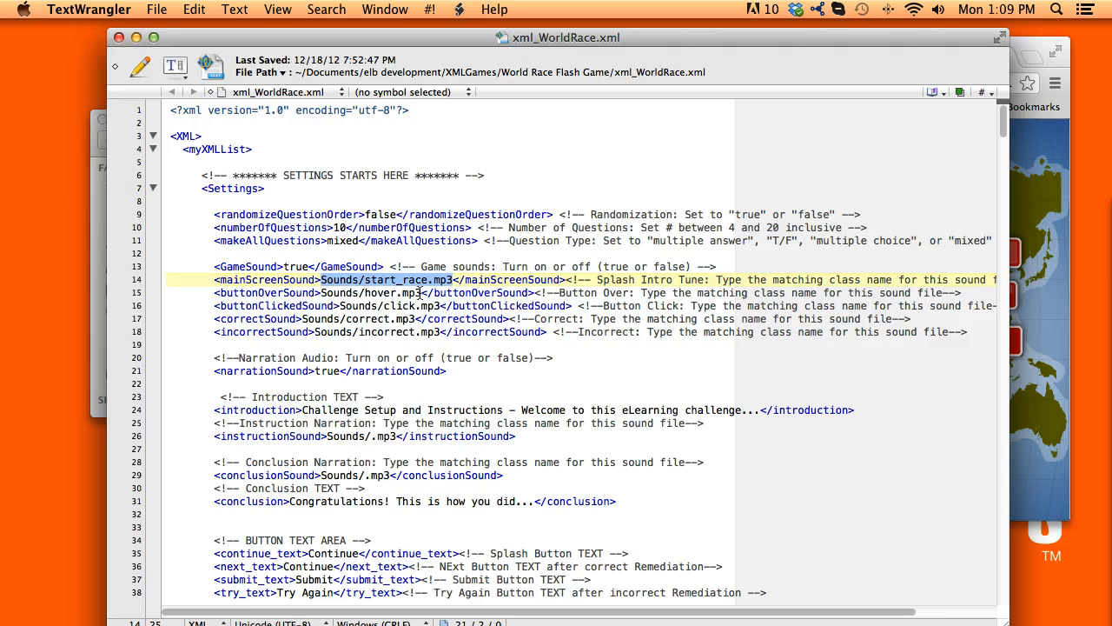
pyautogui.click(96, 184)
pyautogui.click(397, 337)
pyautogui.moveTo(365, 280); pyautogui.dragTo(452, 280)
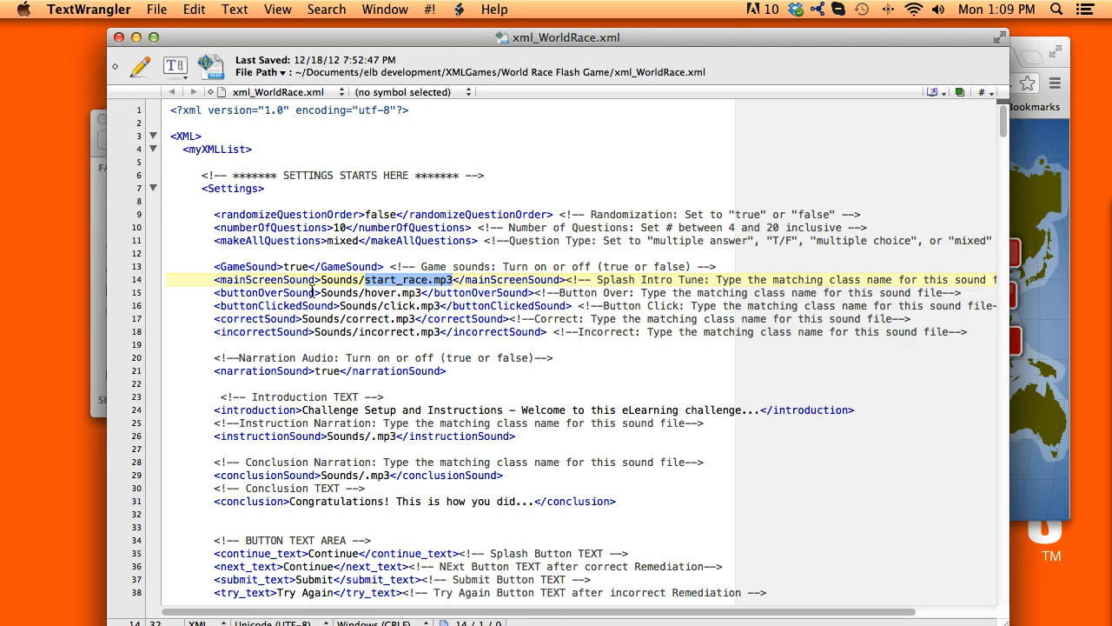
pyautogui.moveTo(303, 266); pyautogui.dragTo(473, 339)
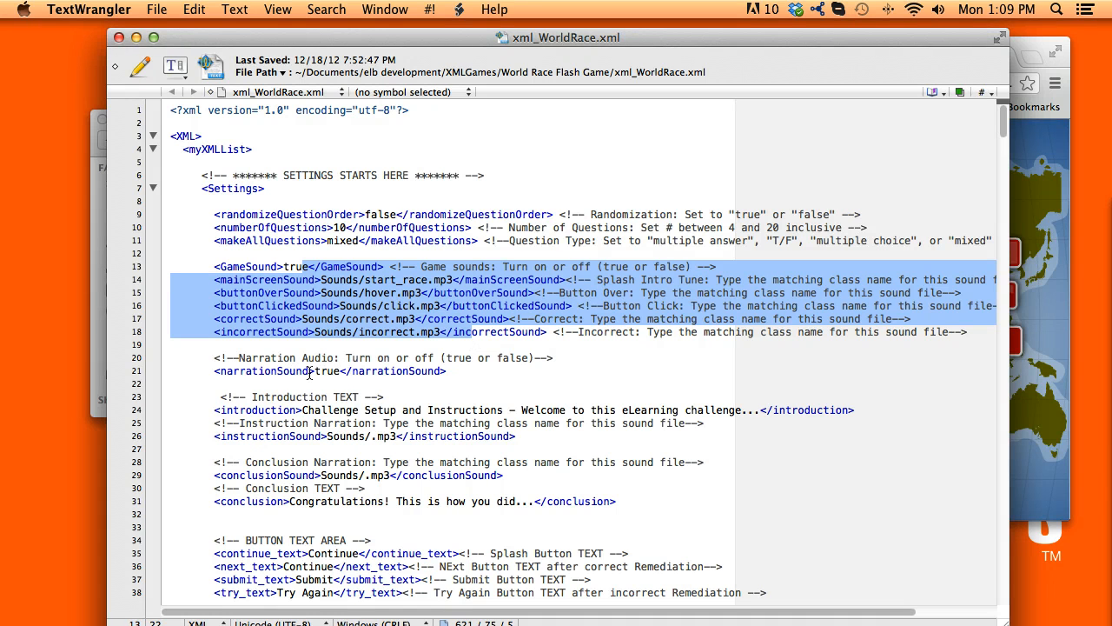
# Examine the narrationSound switch and the introduction and conclusion text and sound entries
pyautogui.moveTo(314, 372); pyautogui.dragTo(342, 374)
pyautogui.scroll(-3, 347, 376)
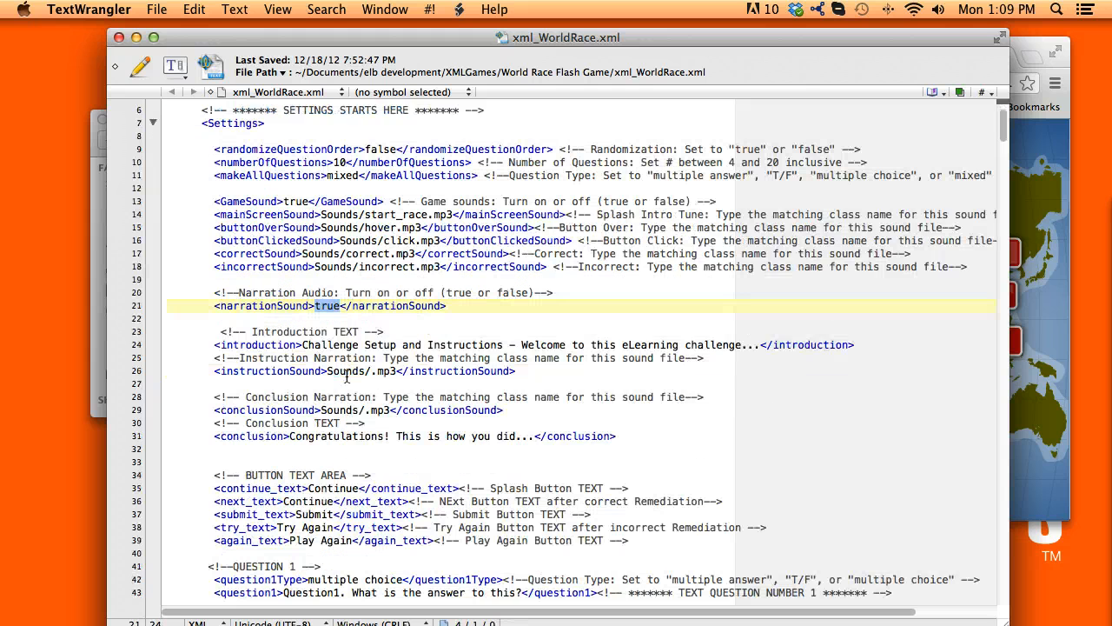
pyautogui.scroll(-2, 346, 376)
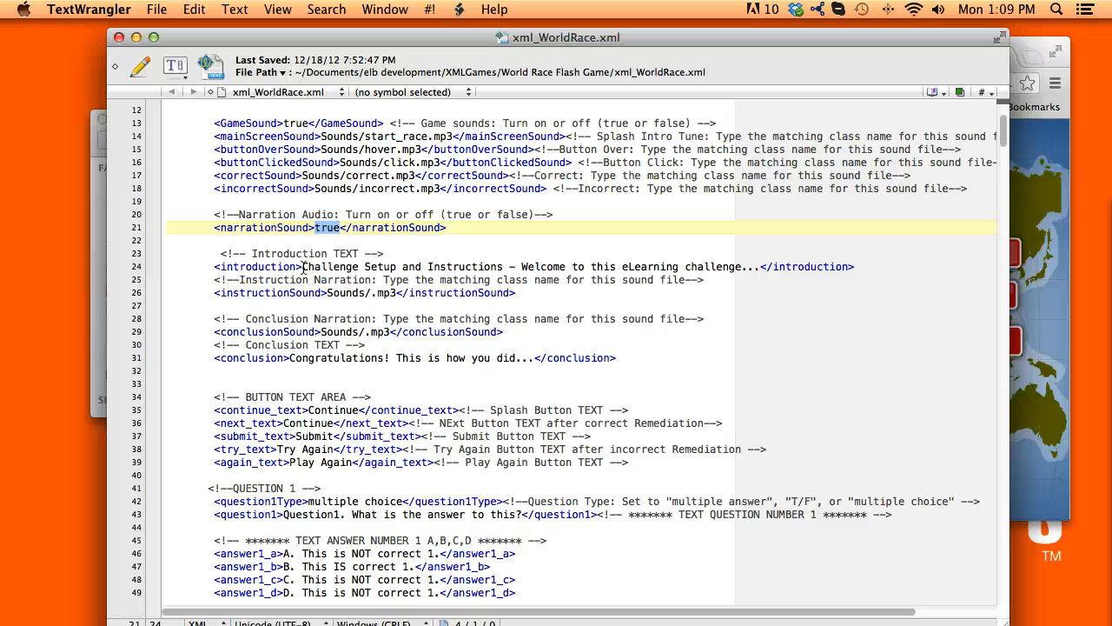
pyautogui.tripleClick(270, 265)
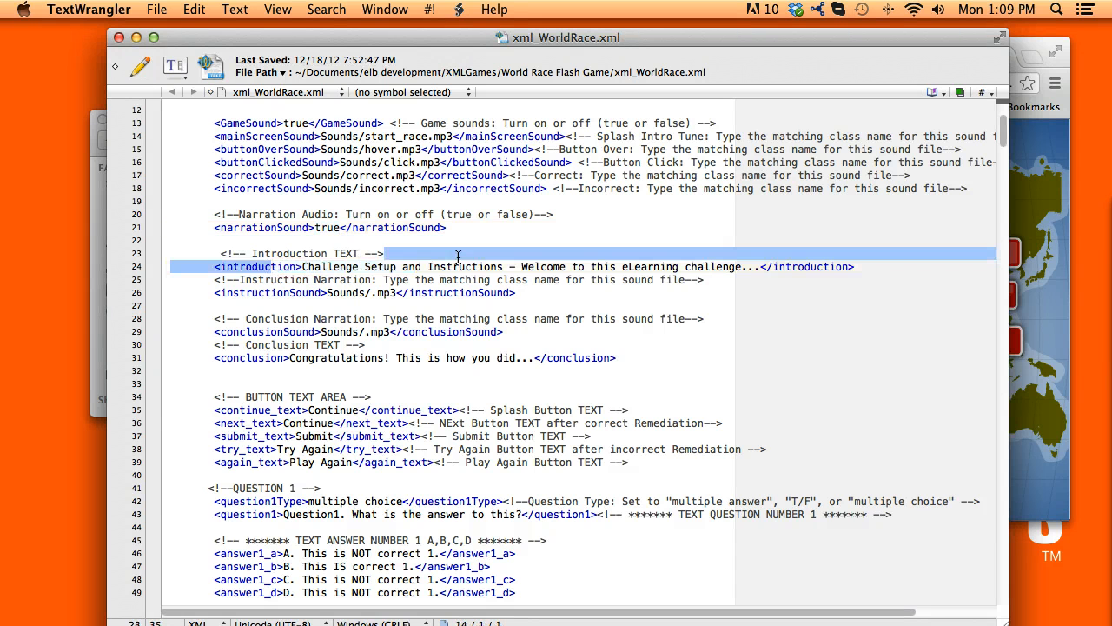
pyautogui.moveTo(271, 331); pyautogui.dragTo(504, 331)
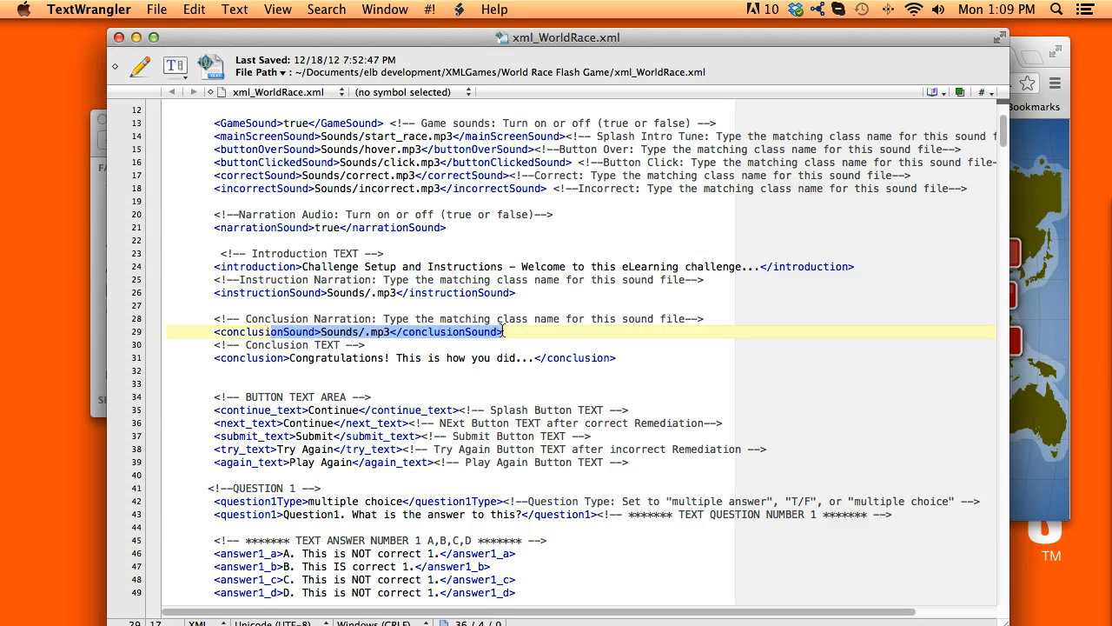
pyautogui.click(461, 357)
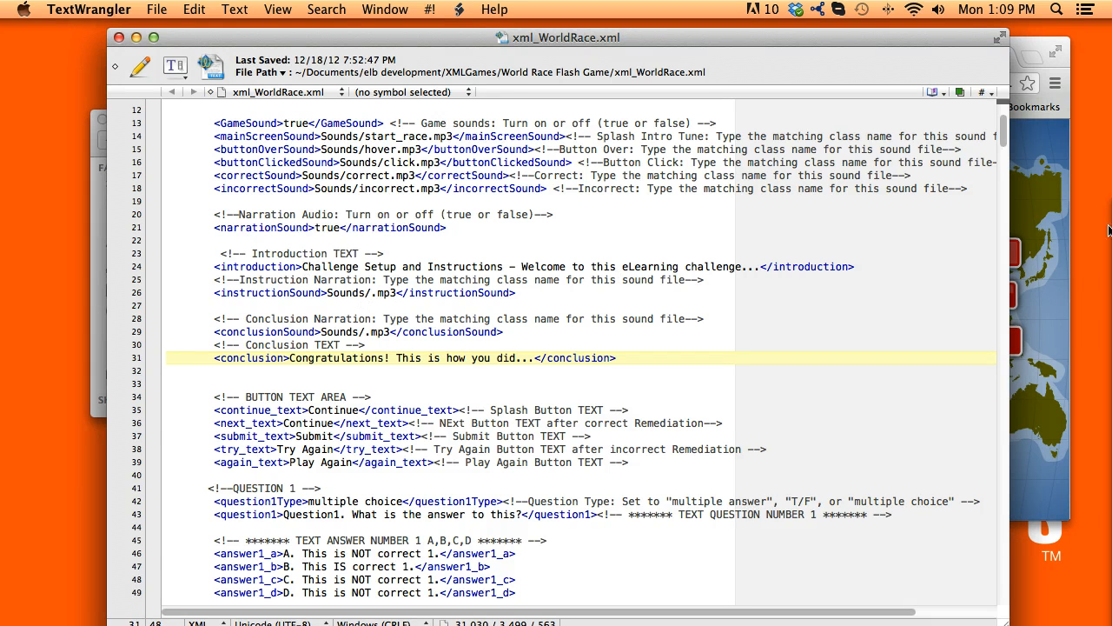
# Switch to Chrome and continue past the World Race splash screen to view the game's introduction text
pyautogui.click(1031, 256)
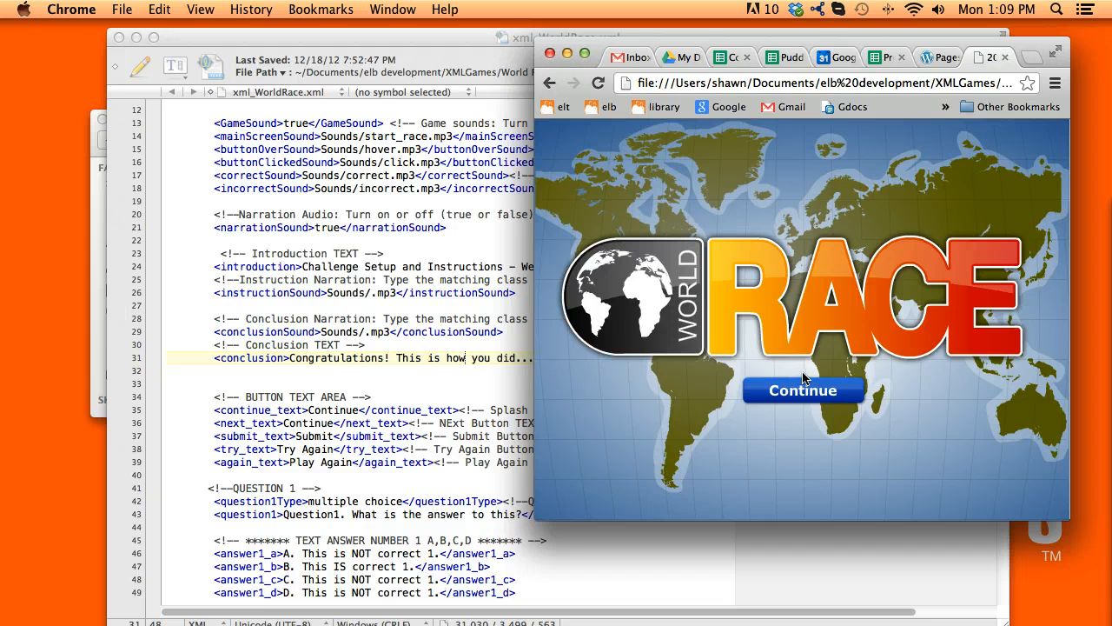
pyautogui.click(802, 388)
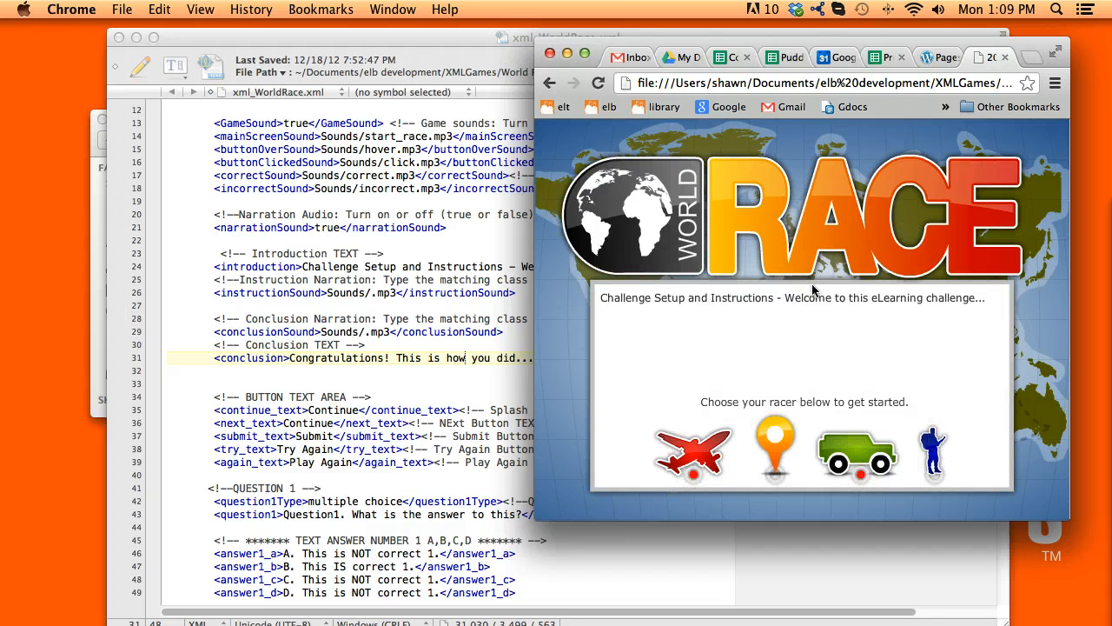
# Back in TextWrangler, replace "Welcome to this eLearning challenge..." in the introduction with "dskfjsadk;l fjsdakl;fj sdkfjsadk ;fjk;la" and save the file
pyautogui.click(441, 280)
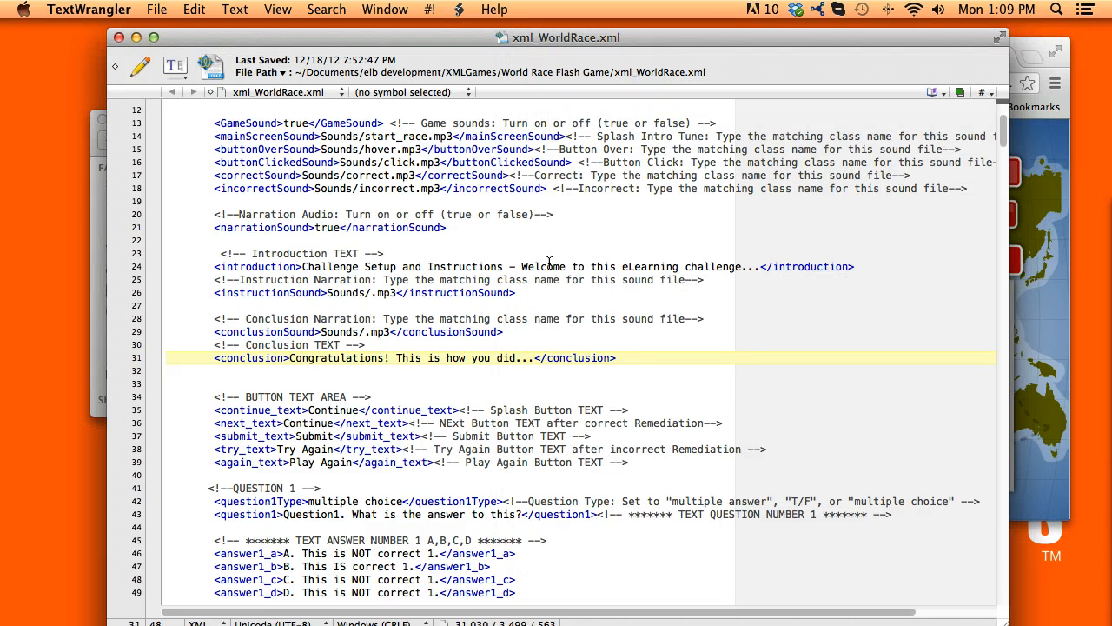
pyautogui.moveTo(523, 266); pyautogui.dragTo(764, 266)
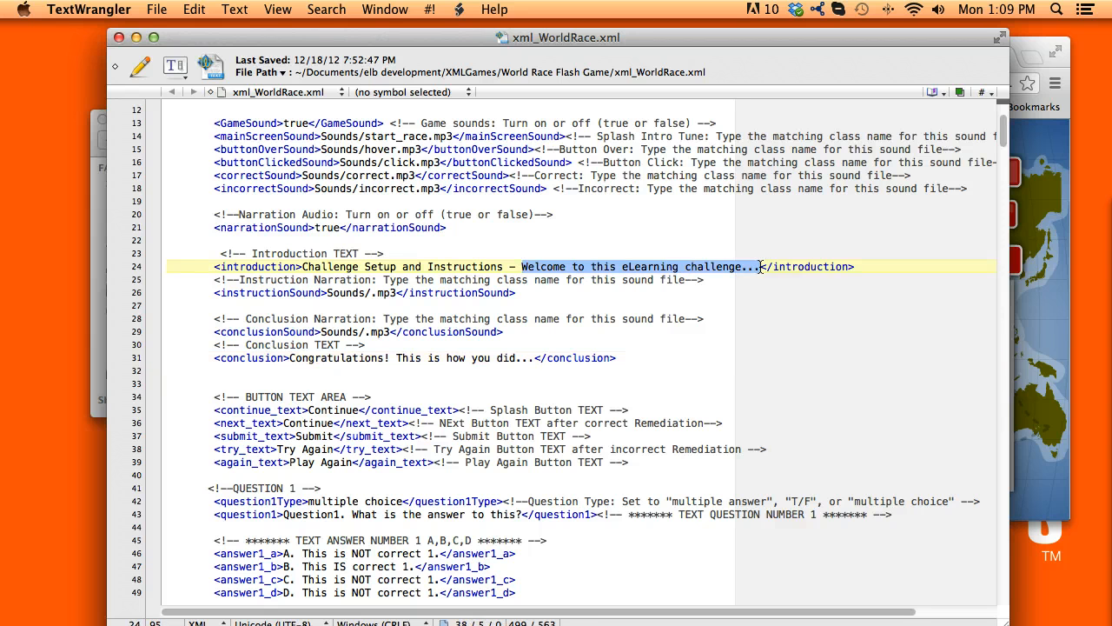
pyautogui.write('dskfjsadk;l fjsdakl;fj sdkfjsadk ;fjk;la')
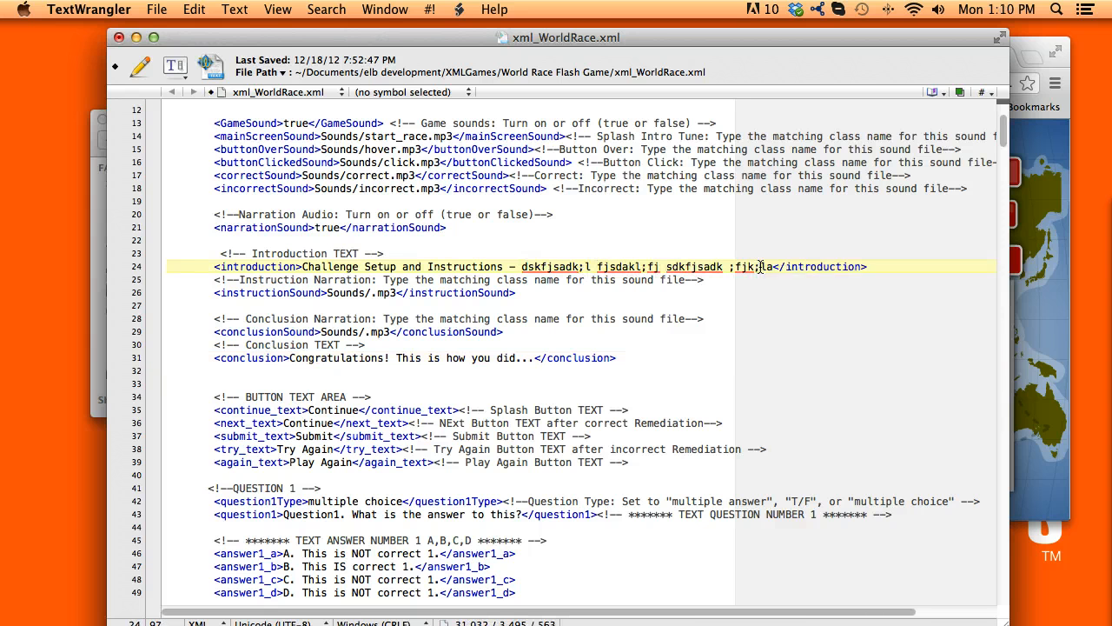
pyautogui.press('super+s')
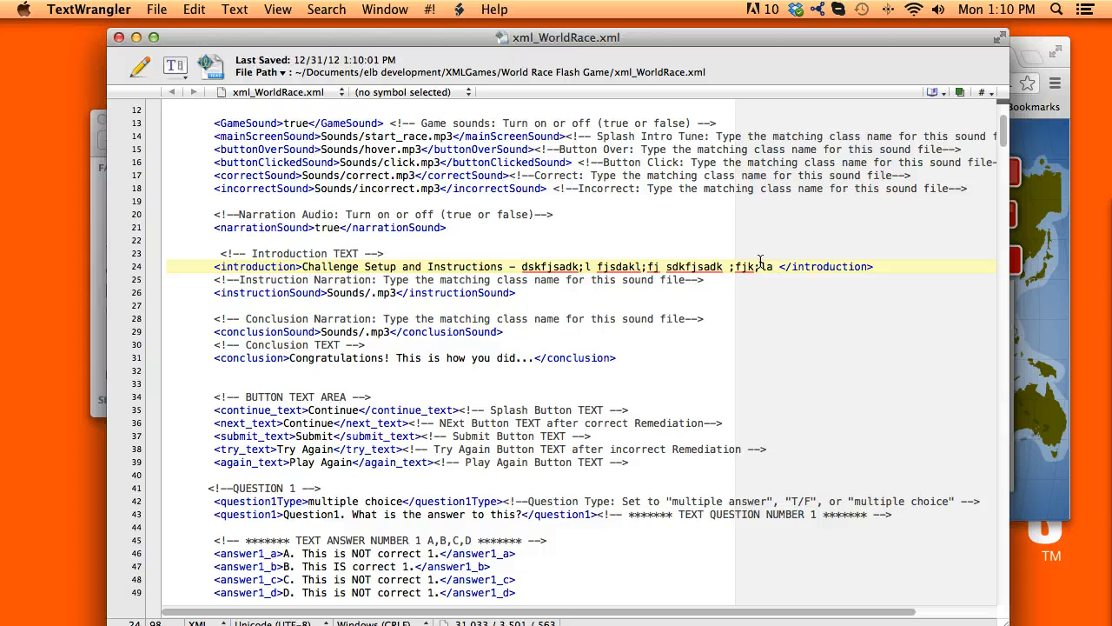
# Switch to Chrome, reload the game and continue to its introduction screen to check the edited text
pyautogui.click(1058, 157)
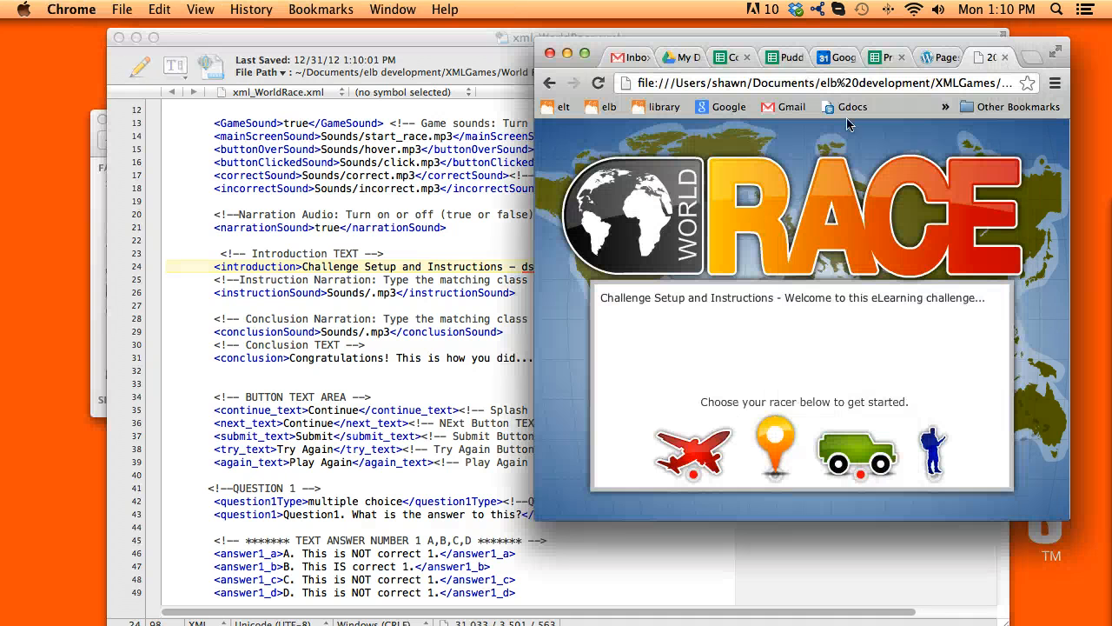
pyautogui.click(598, 82)
pyautogui.click(782, 396)
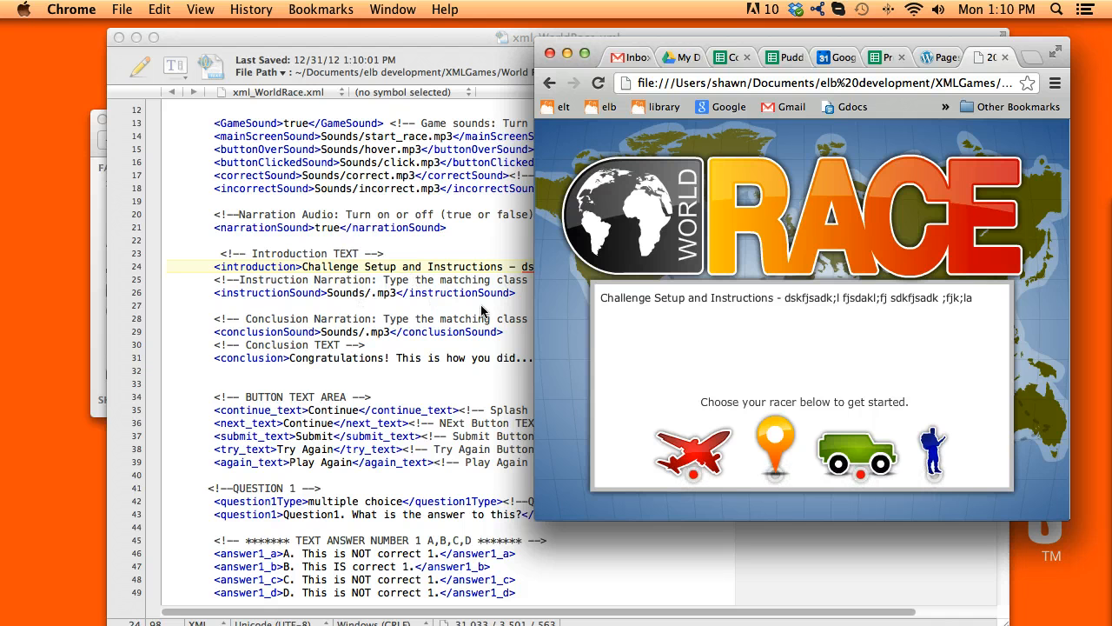
# Return to TextWrangler and insert a line break in the conclusion text before "This is how you did..."
pyautogui.click(321, 292)
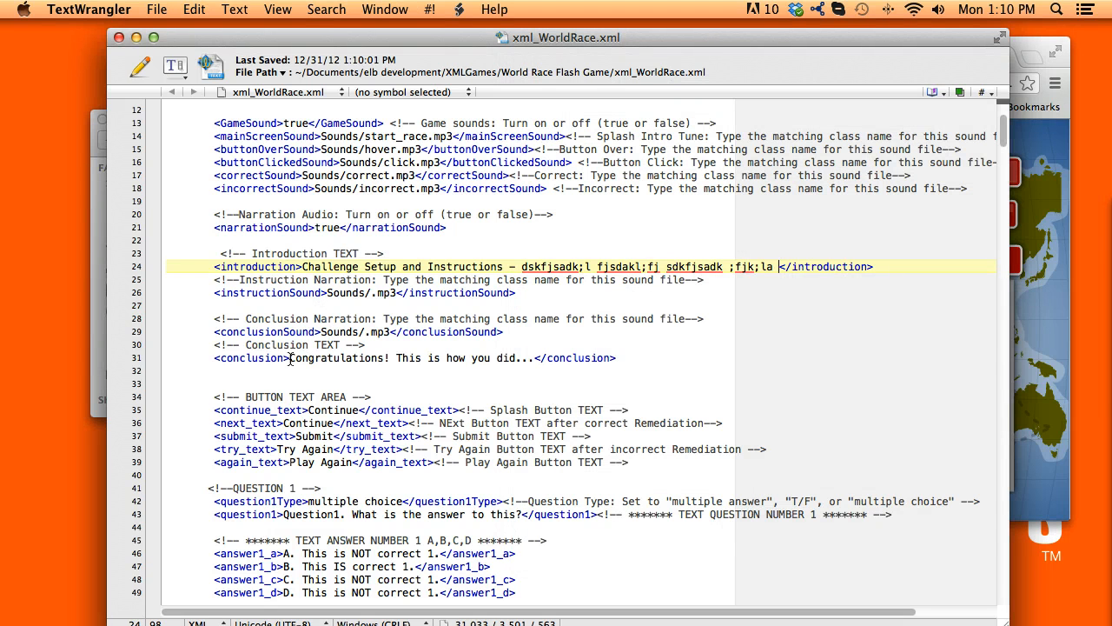
pyautogui.moveTo(291, 359); pyautogui.dragTo(535, 362)
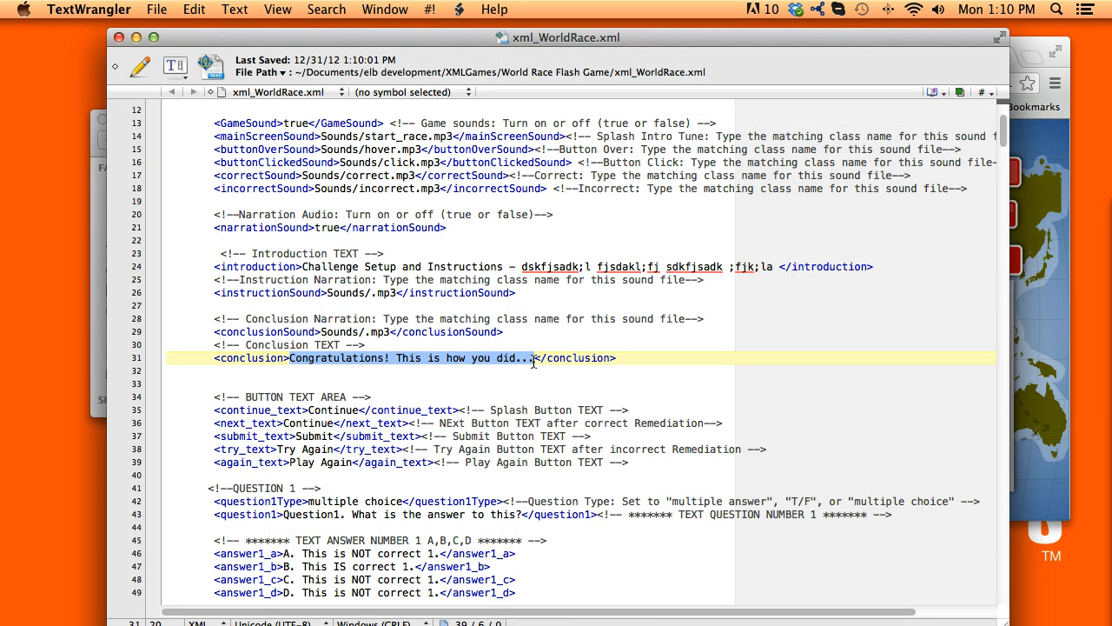
pyautogui.click(465, 362)
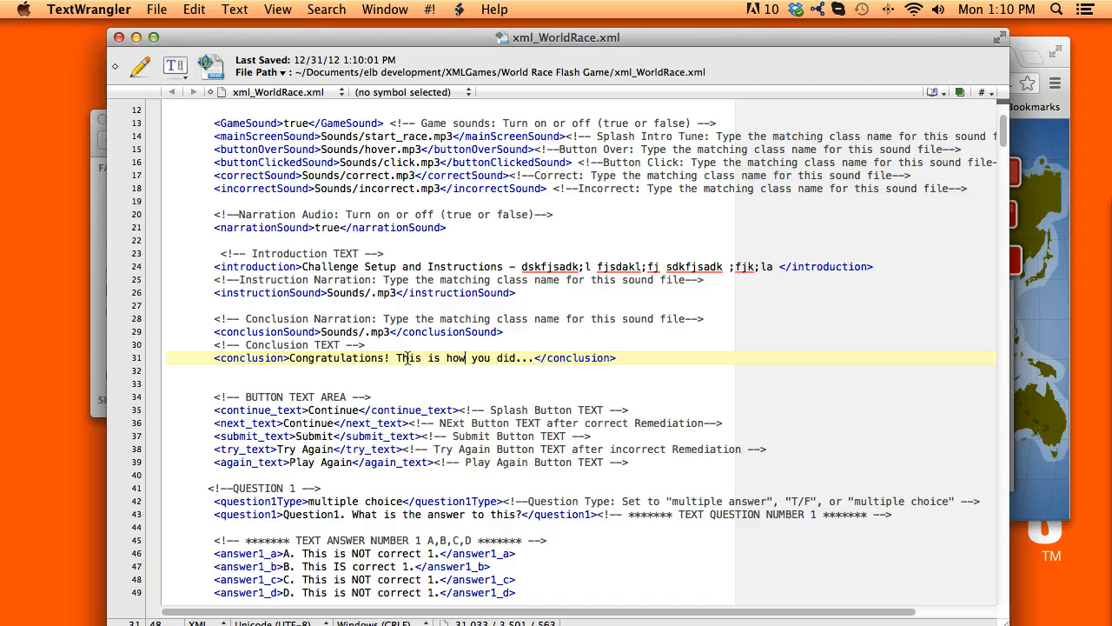
pyautogui.press('Return')
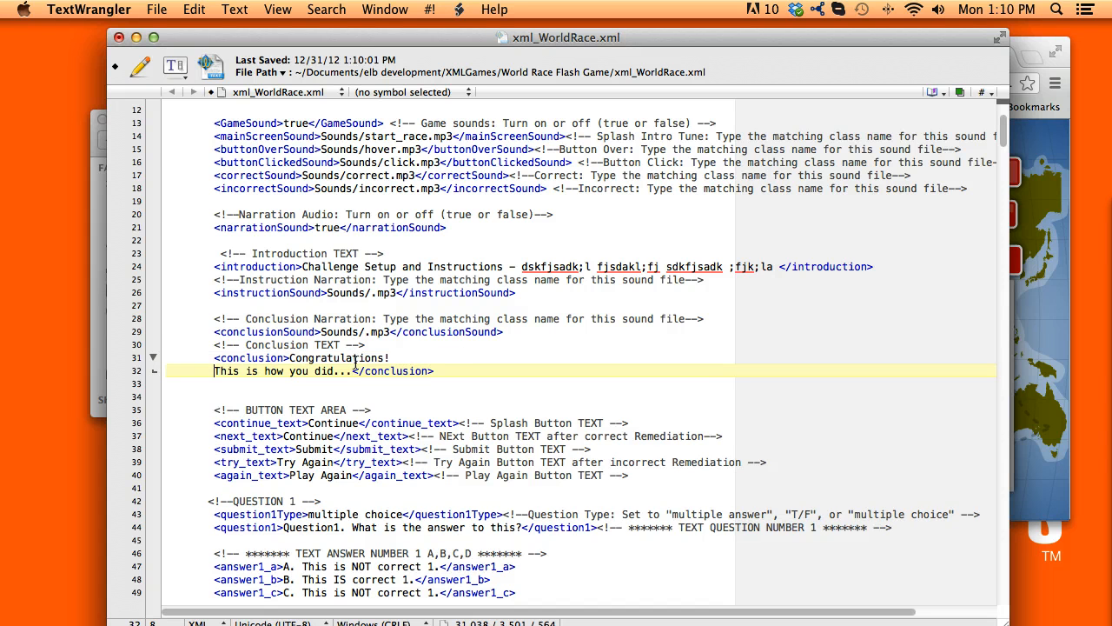
# Examine the button label entries in the BUTTON TEXT AREA section, from continue_text to again_text
pyautogui.scroll(-3, 356, 358)
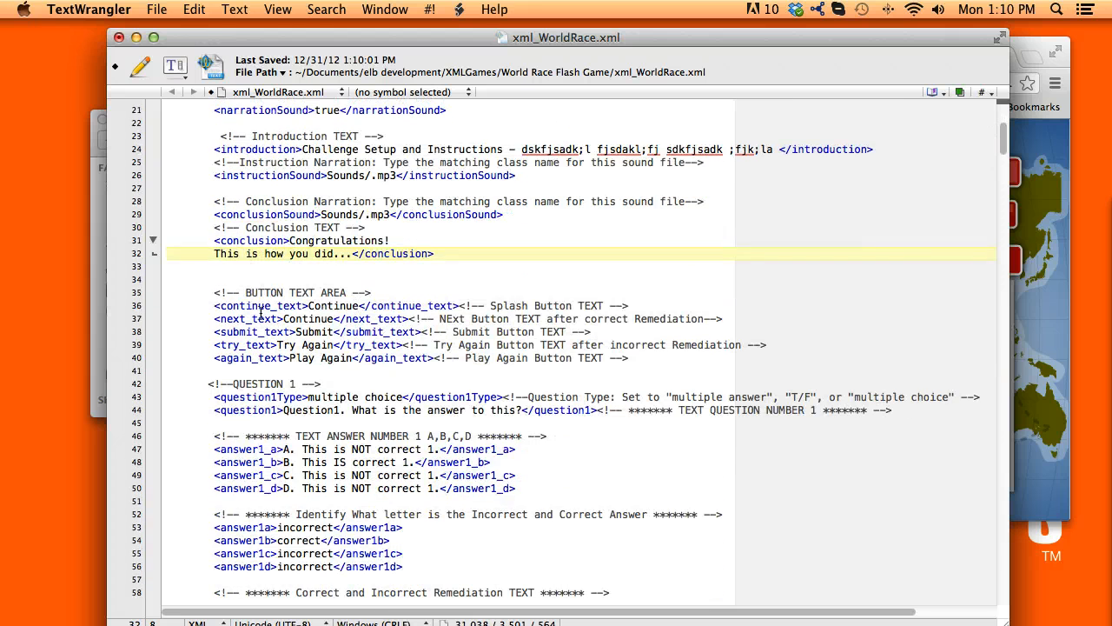
pyautogui.moveTo(217, 295); pyautogui.dragTo(488, 363)
pyautogui.click(382, 344)
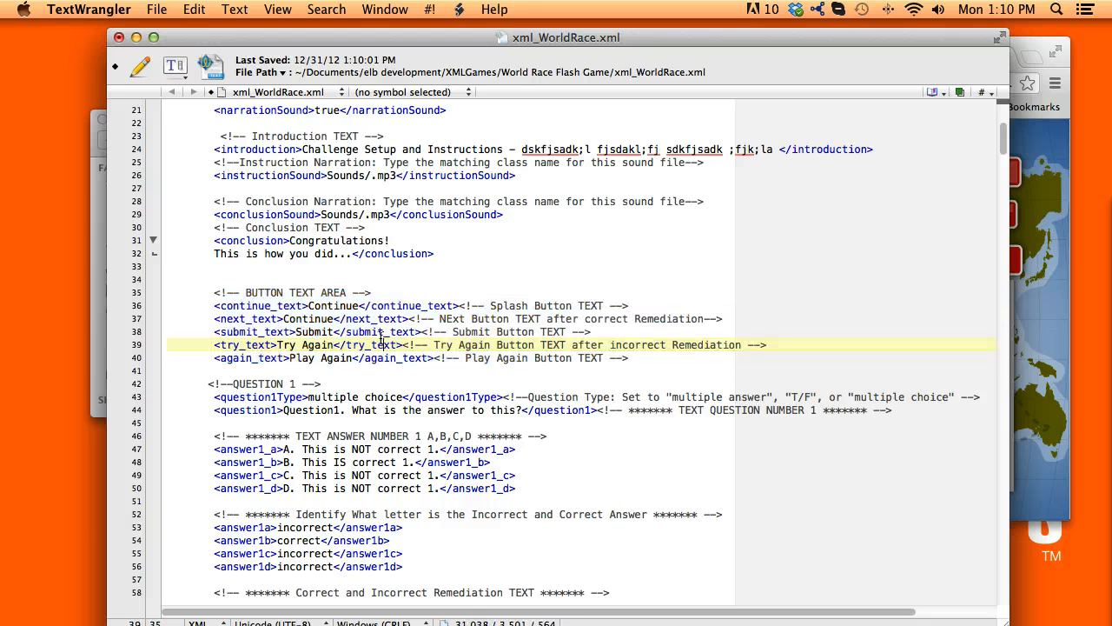
# Switch to Chrome, reload the game to view its splash screen button, and continue to the racer selection screen
pyautogui.click(1031, 275)
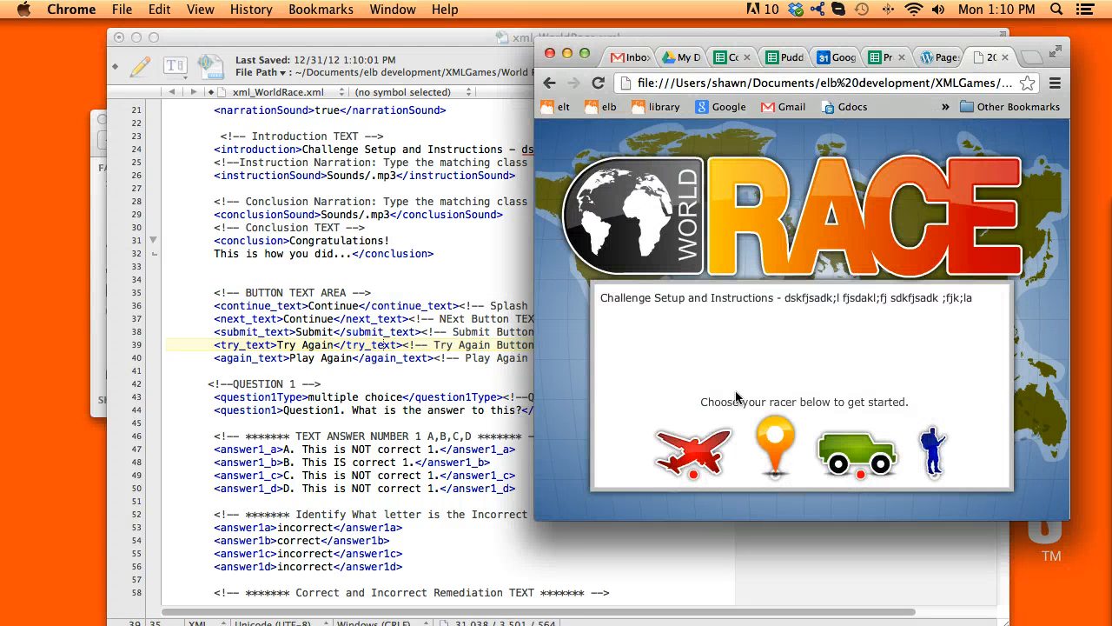
pyautogui.click(598, 83)
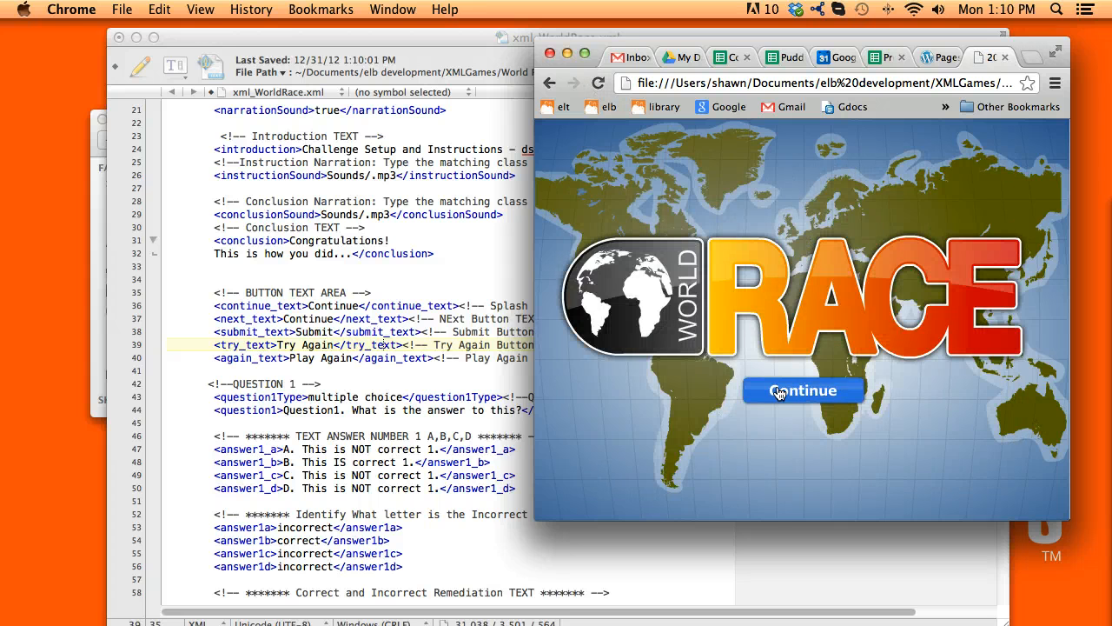
pyautogui.click(833, 396)
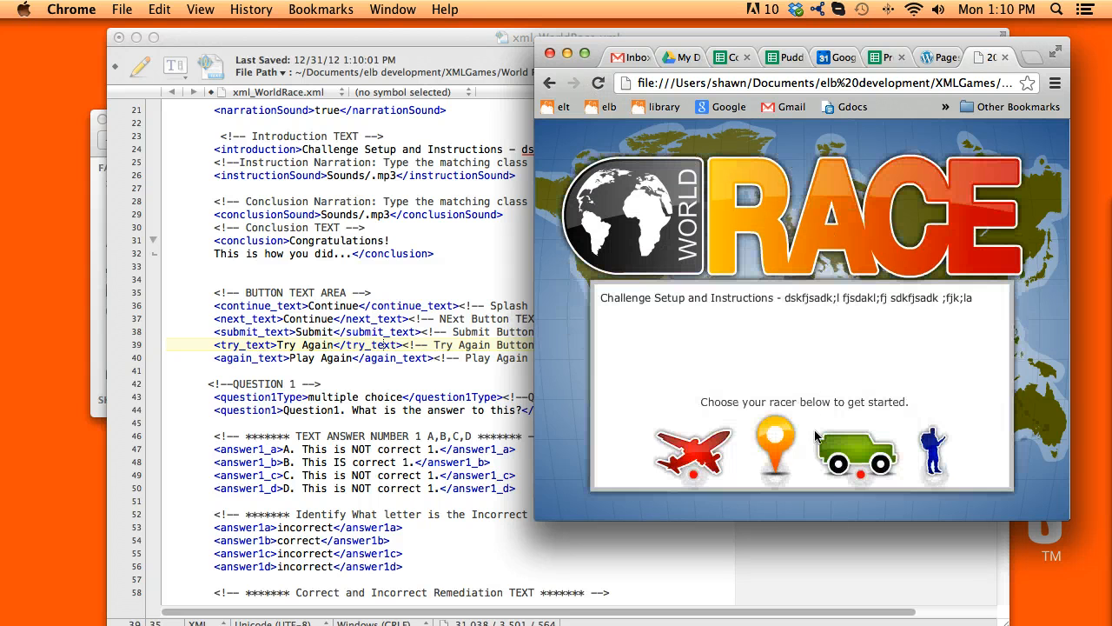
# Back in TextWrangler, change the splash button label in continue_text to "Next" and save the file
pyautogui.click(330, 319)
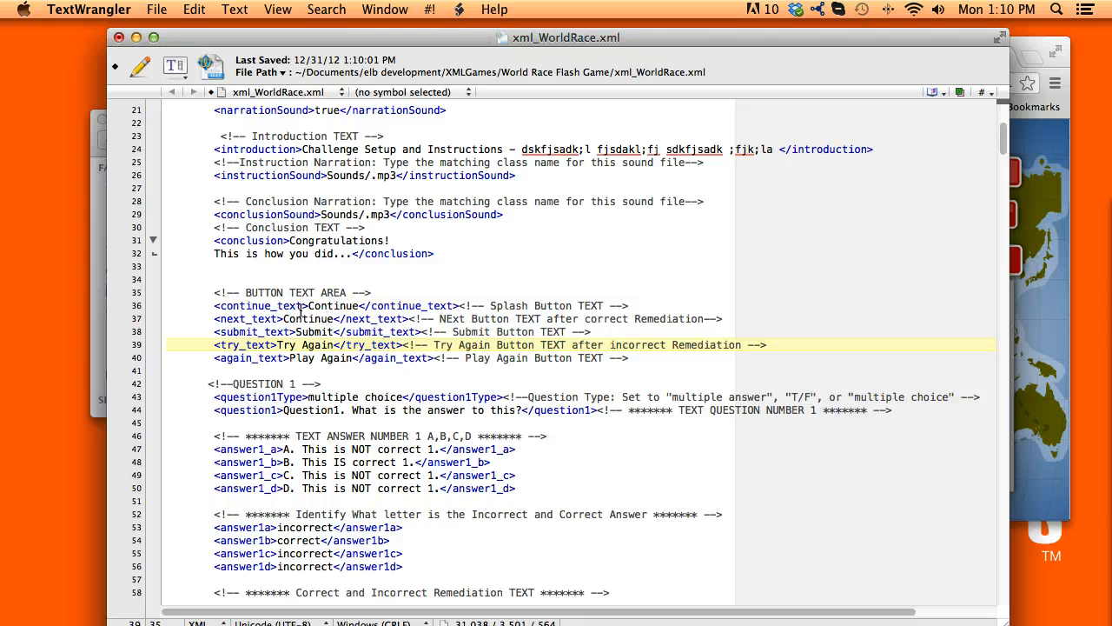
pyautogui.moveTo(311, 306); pyautogui.dragTo(356, 306)
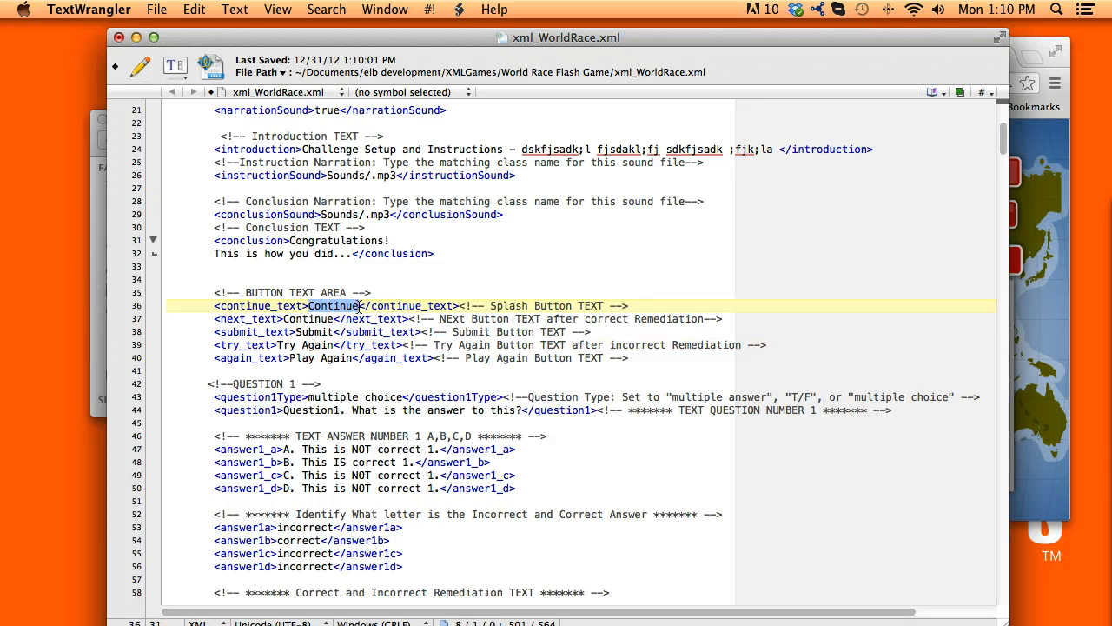
pyautogui.write('Next')
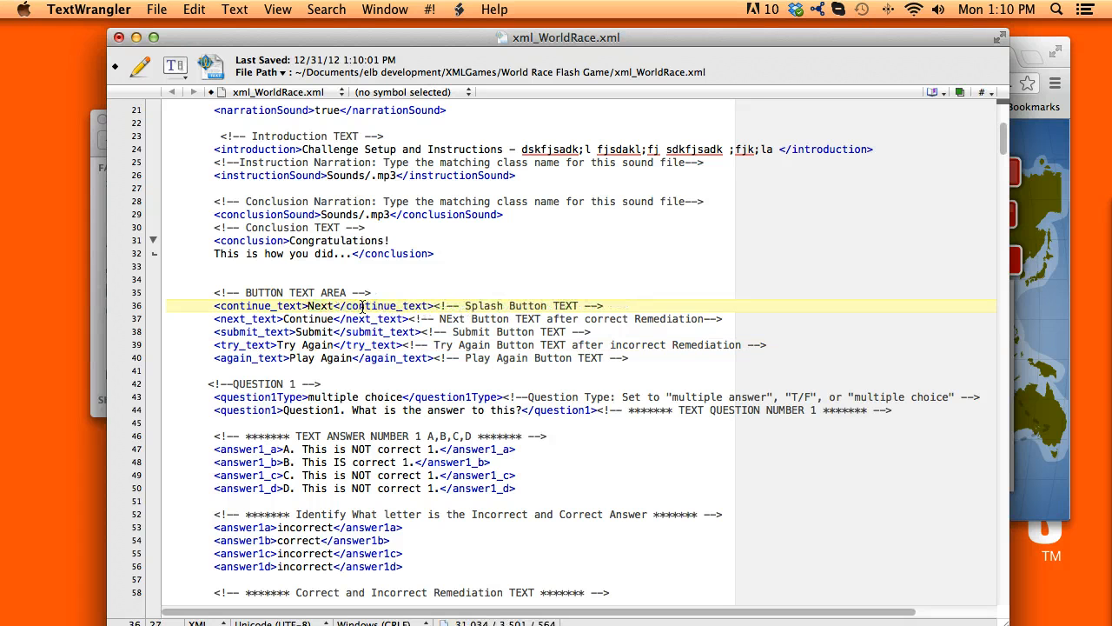
pyautogui.press('super+s')
# Switch to Chrome, reload the game to check the splash button's new label, and use that button to proceed
pyautogui.click(1062, 157)
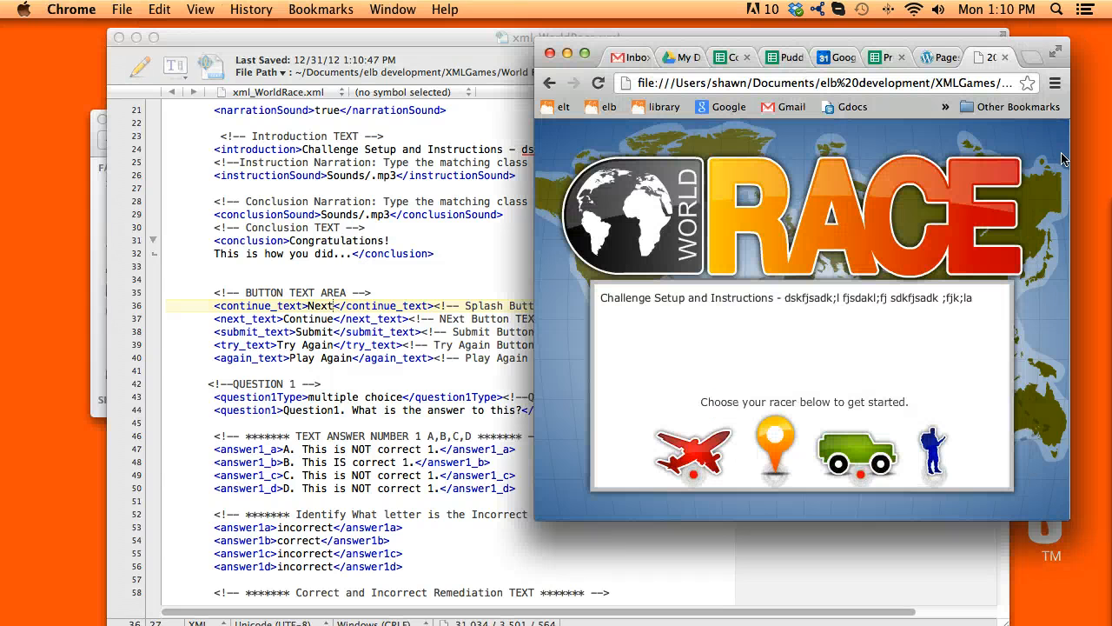
pyautogui.press('super+r')
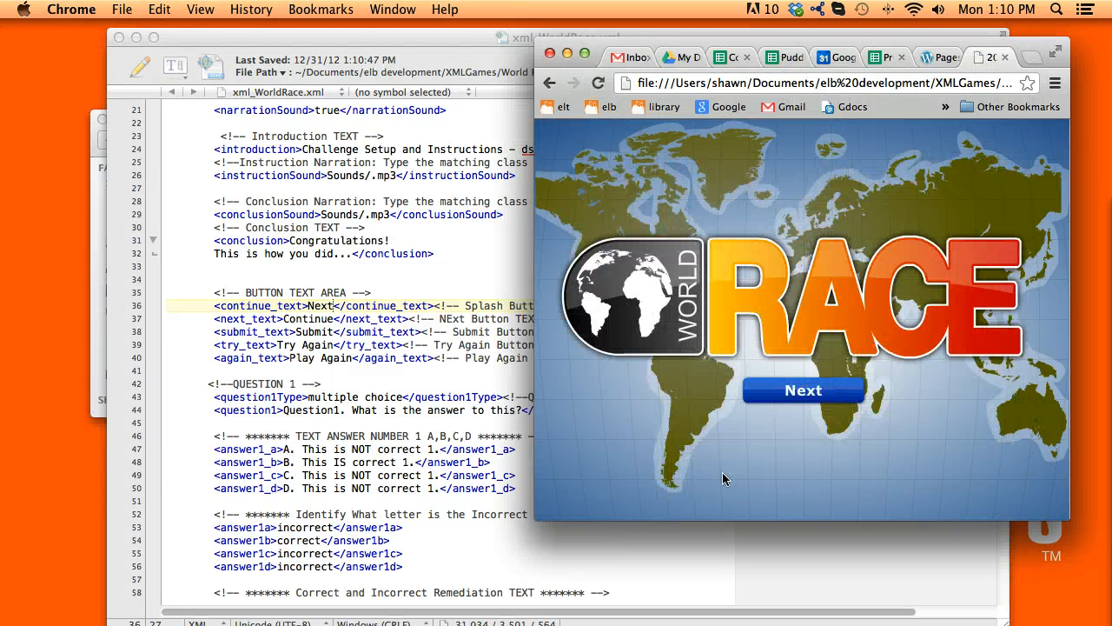
pyautogui.click(827, 398)
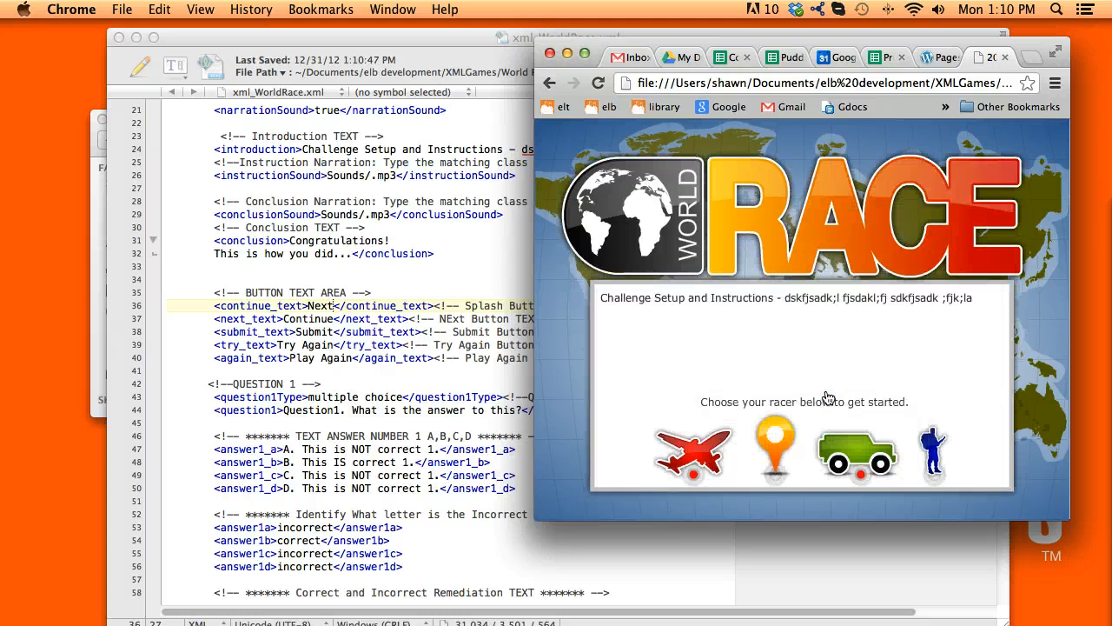
# Return to TextWrangler and delete the opening "<" of the closing continue_text tag after "Next"
pyautogui.click(355, 295)
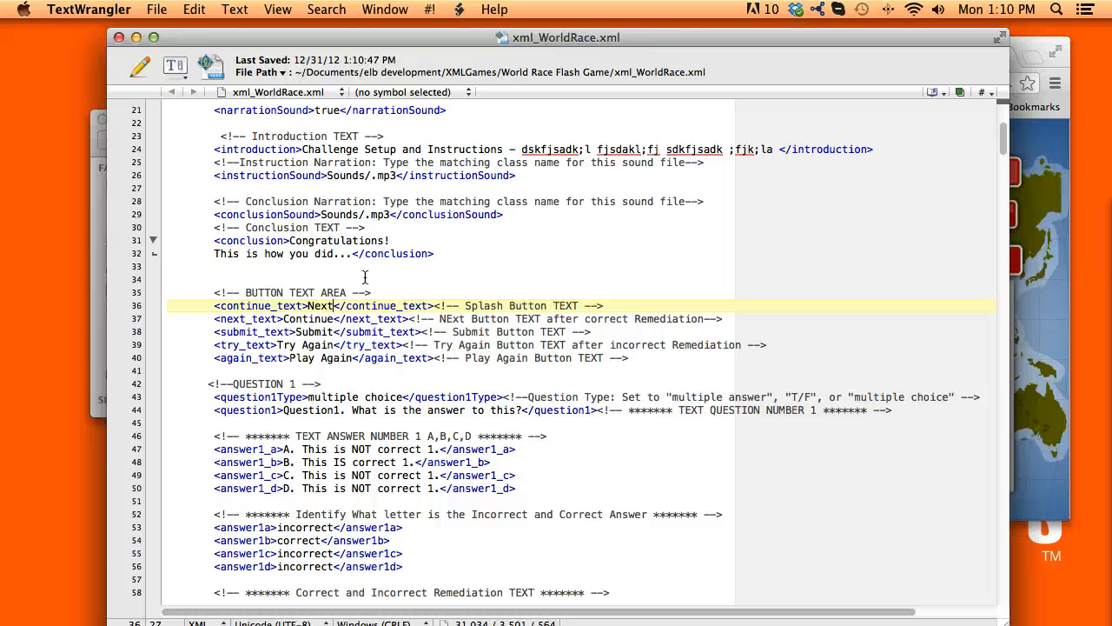
pyautogui.press('Delete')
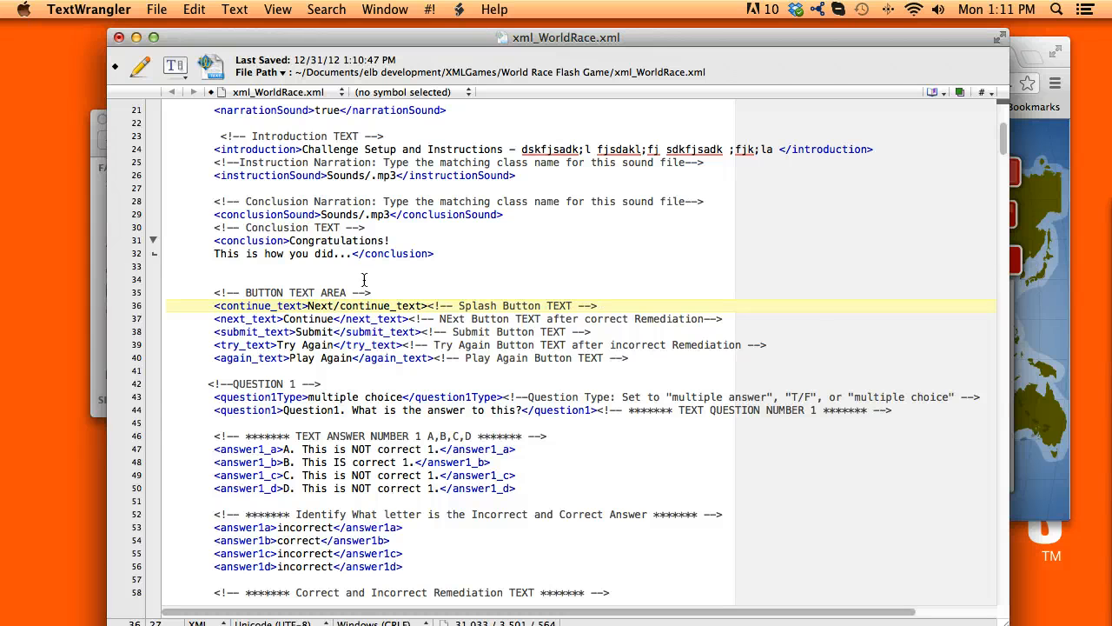